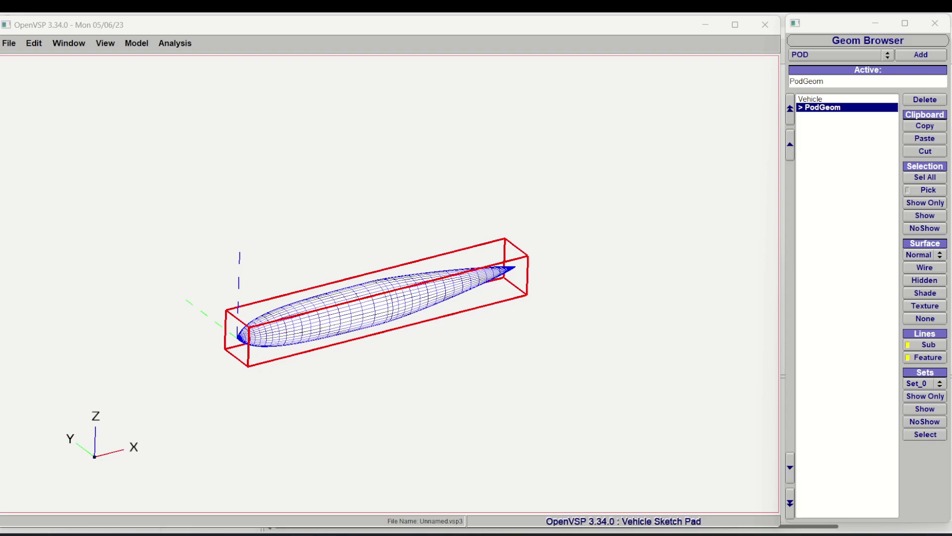
- Set the PodGeom Mass Properties density to 500 and close its properties window
left_click_drag(502, 408, 547, 365)
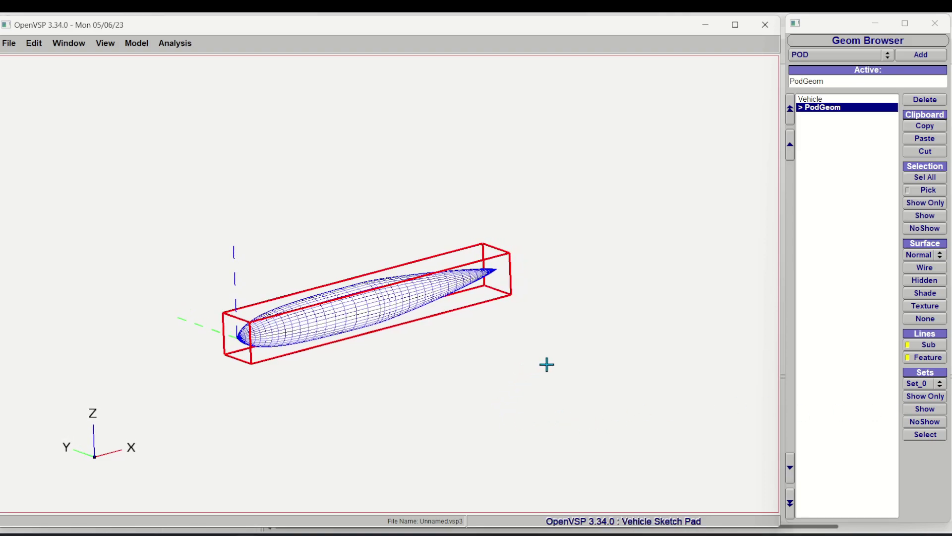
left_click(856, 118)
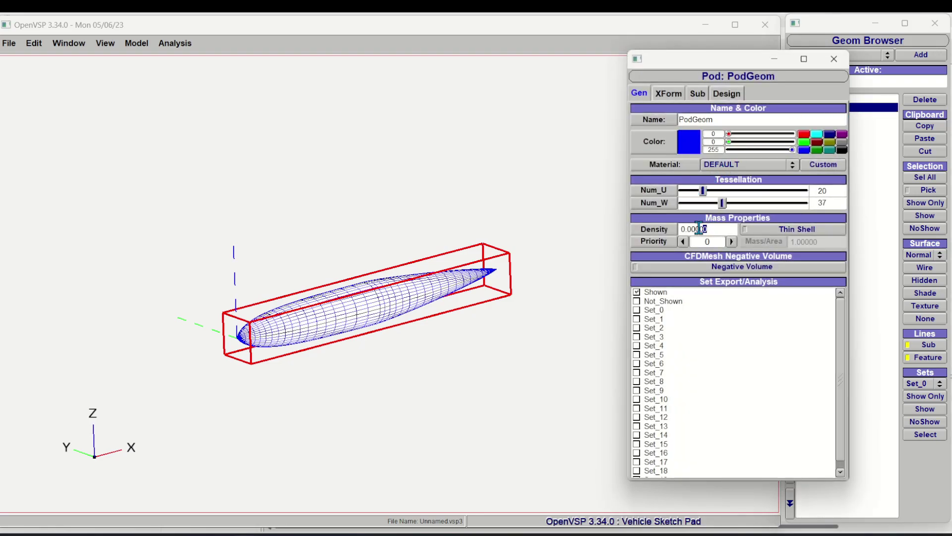
left_click_drag(712, 228, 677, 230)
type("500")
key("Return")
left_click(834, 61)
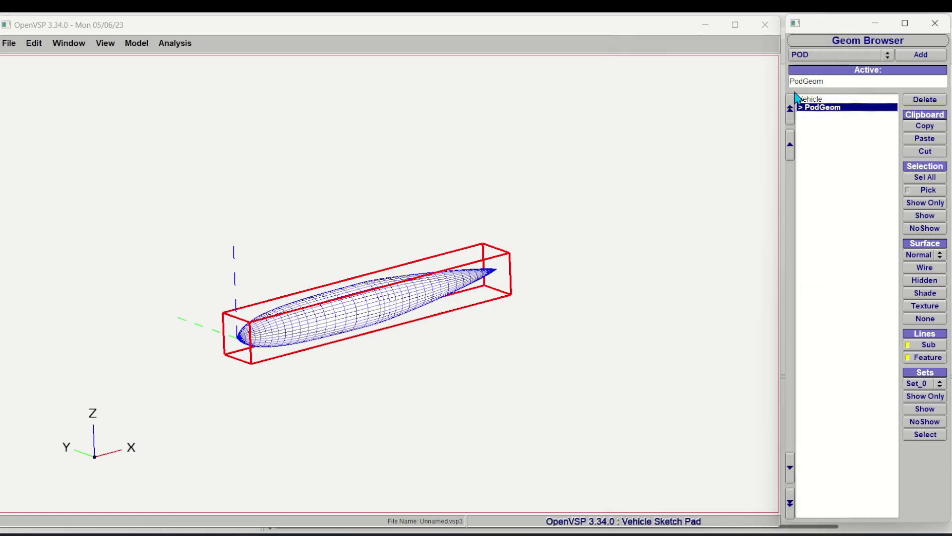
- Run the Mass Prop analysis on the pod with 40 slices
left_click(174, 43)
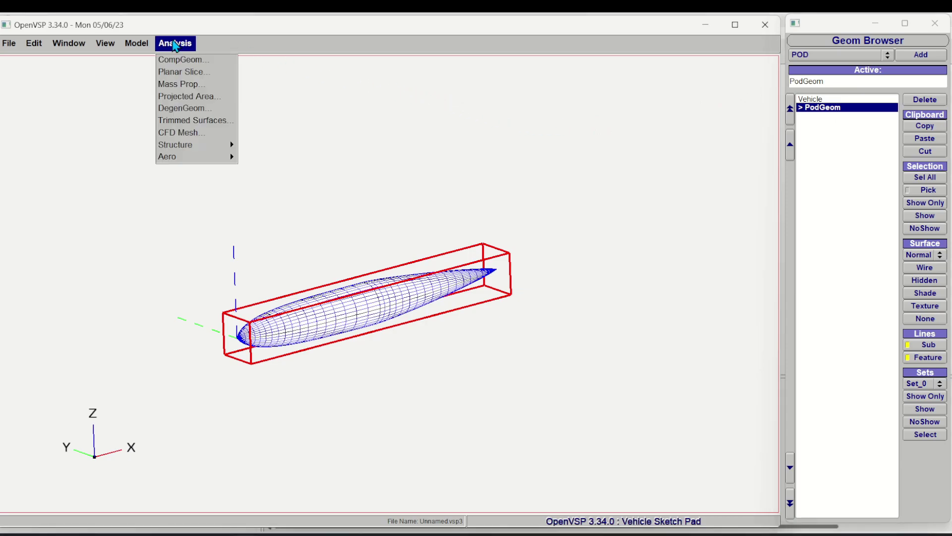
left_click(179, 85)
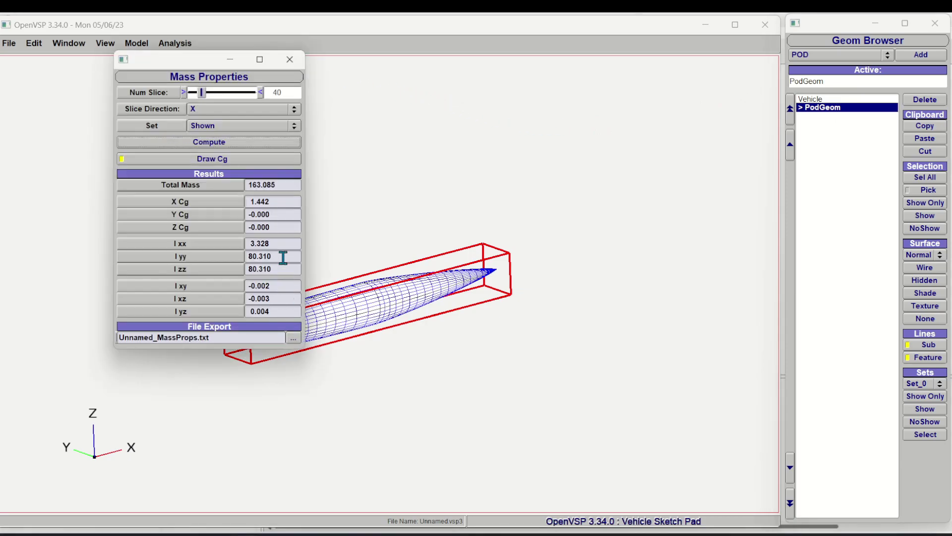
double_click(288, 91)
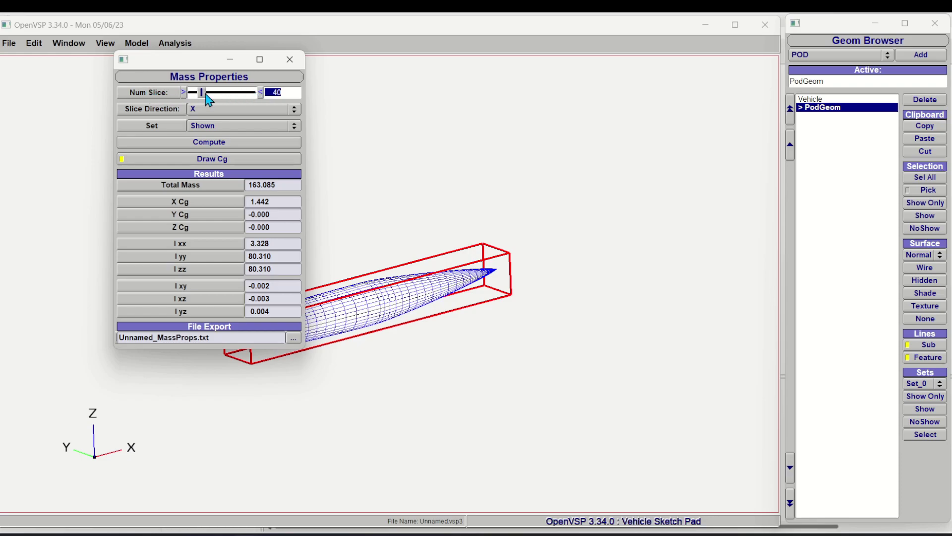
left_click(210, 142)
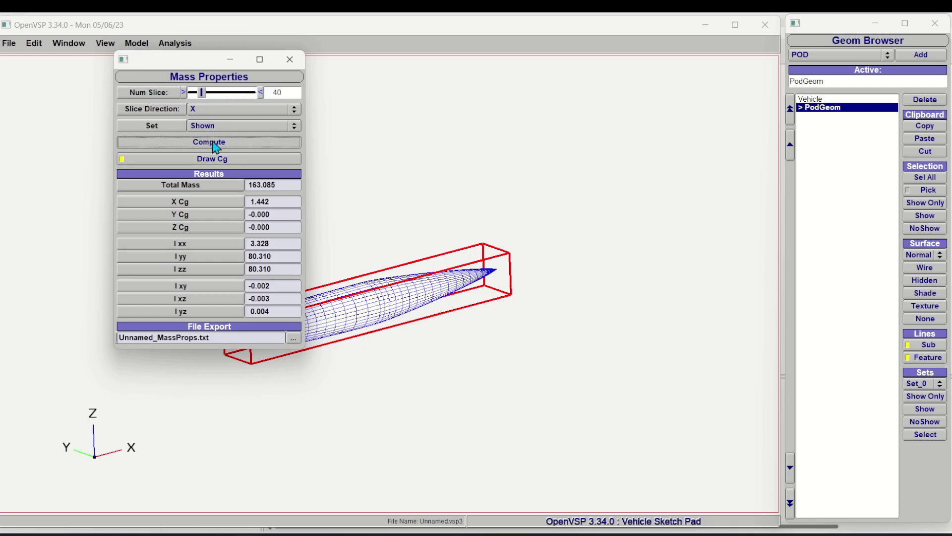
- Review the results: total mass 163.085, X Cg 1.442, I xx 3.328, and the pod slices
double_click(284, 186)
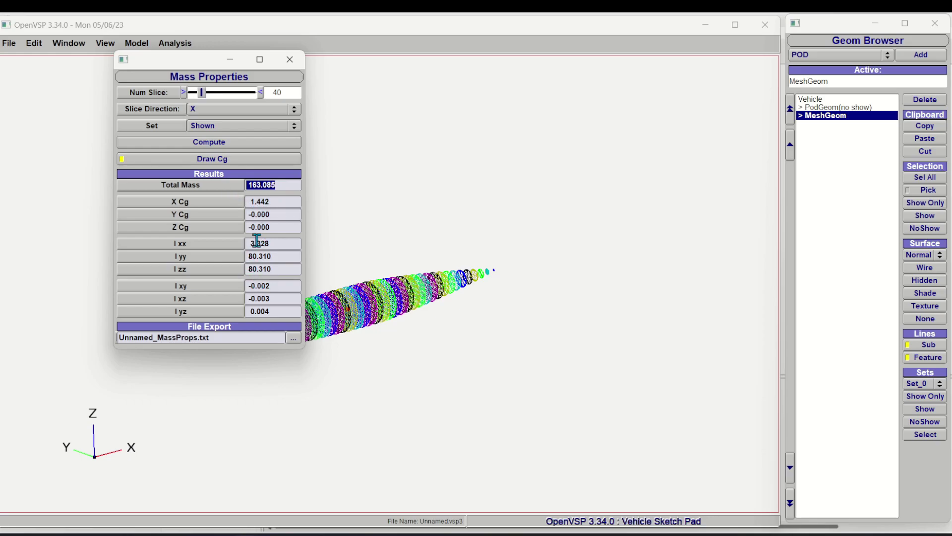
double_click(267, 202)
double_click(255, 214)
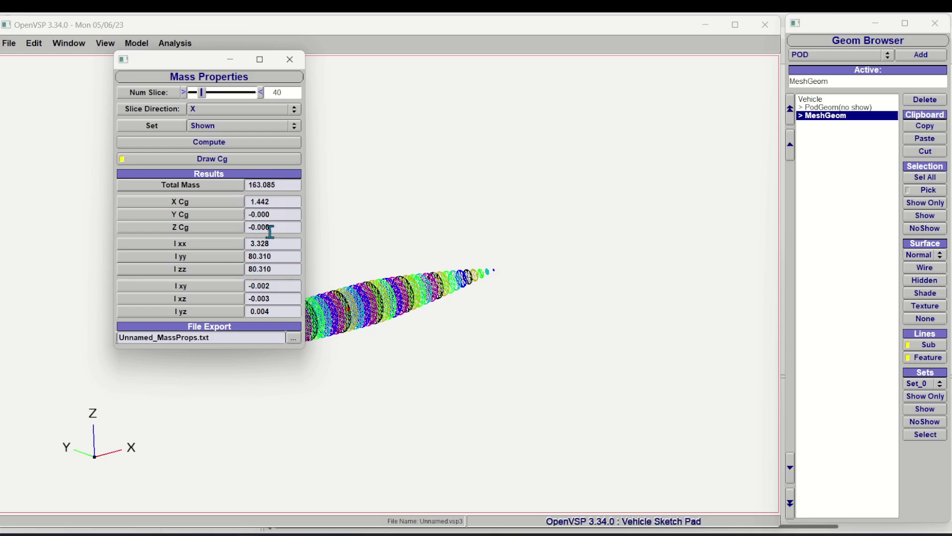
double_click(263, 227)
double_click(258, 243)
left_click_drag(198, 62, 116, 106)
left_click_drag(460, 309, 373, 314)
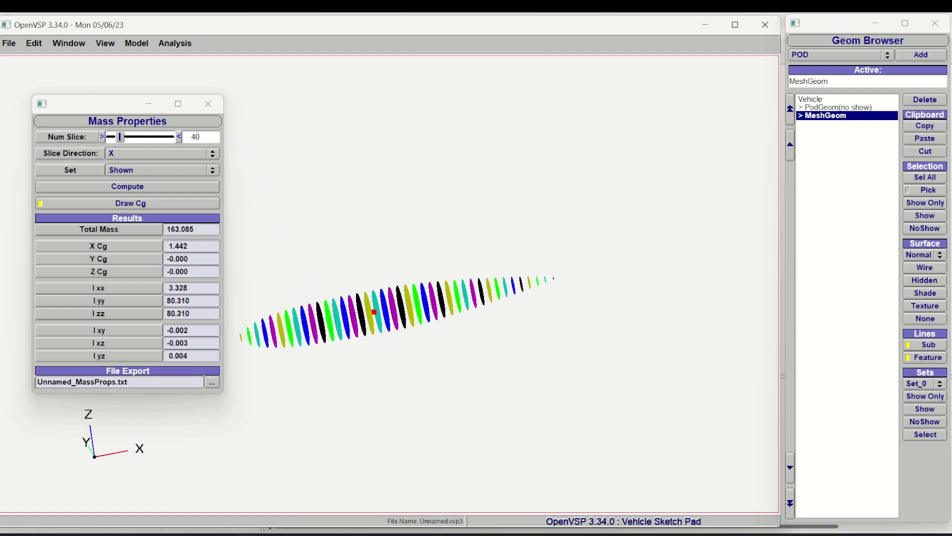
- Back in FlightStream, show the CG coordinate system axes on the pod
left_click(147, 104)
left_click(706, 25)
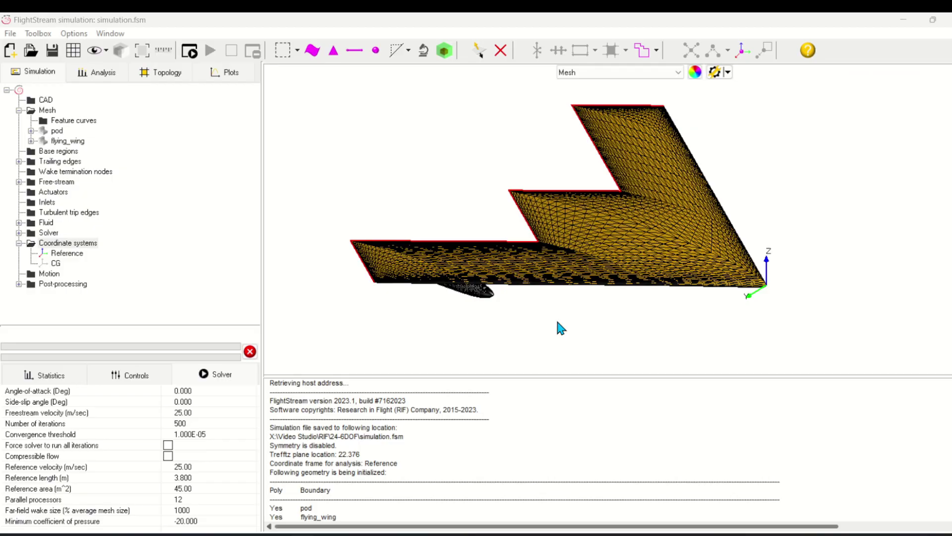
left_click_drag(560, 328, 560, 197)
left_click(55, 264)
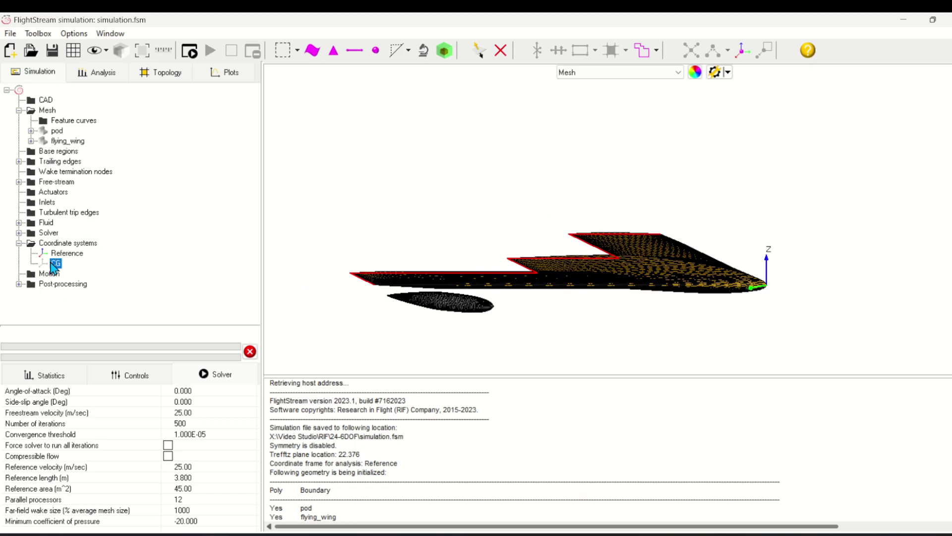
right_click(54, 264)
left_click(93, 311)
- Inspect the CG coordinate system's origin and axes, closing its settings unchanged
scroll(414, 288, "up", 3)
right_click(59, 266)
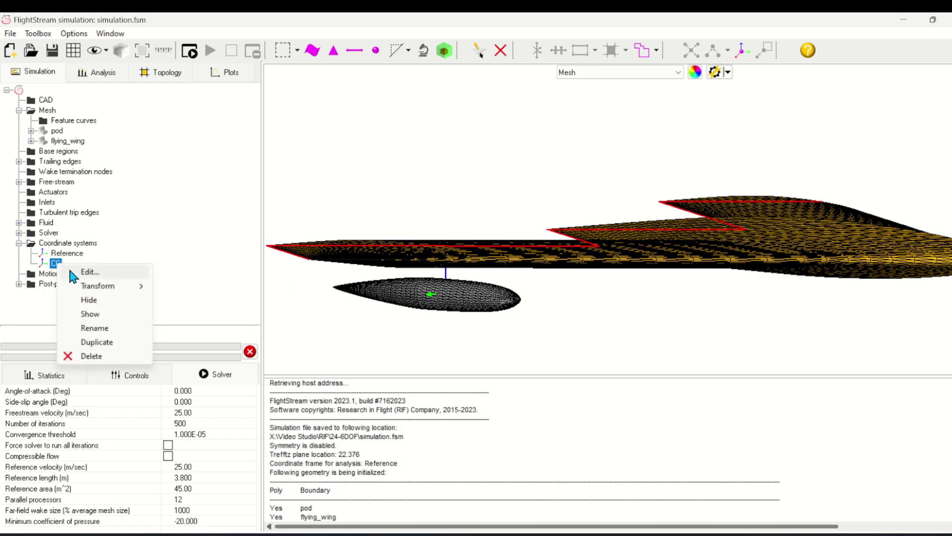
left_click(84, 270)
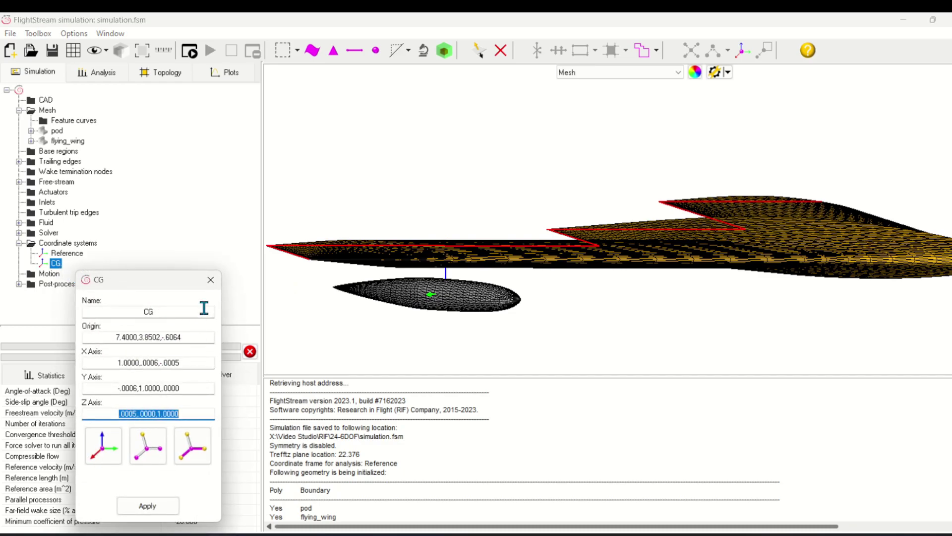
left_click(211, 280)
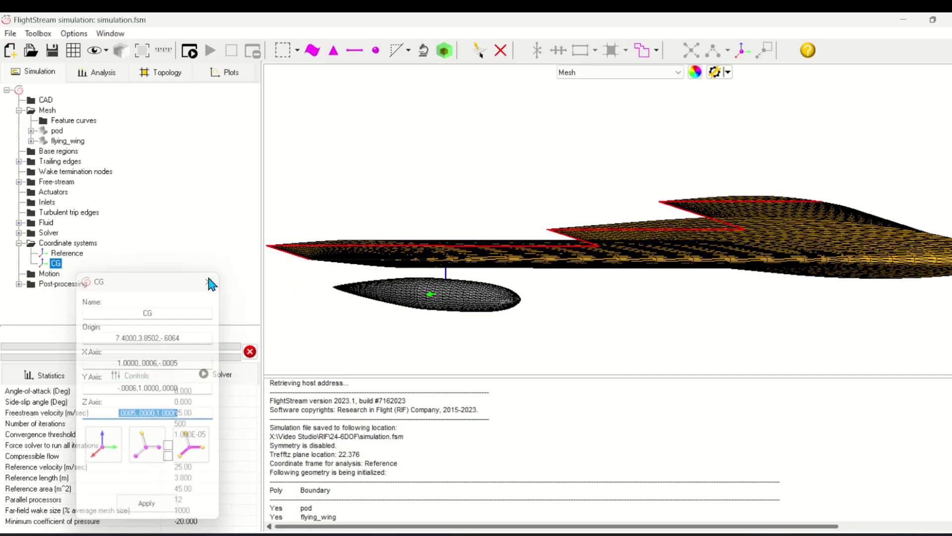
- Switch the solver type to Unsteady
left_click(20, 232)
right_click(48, 234)
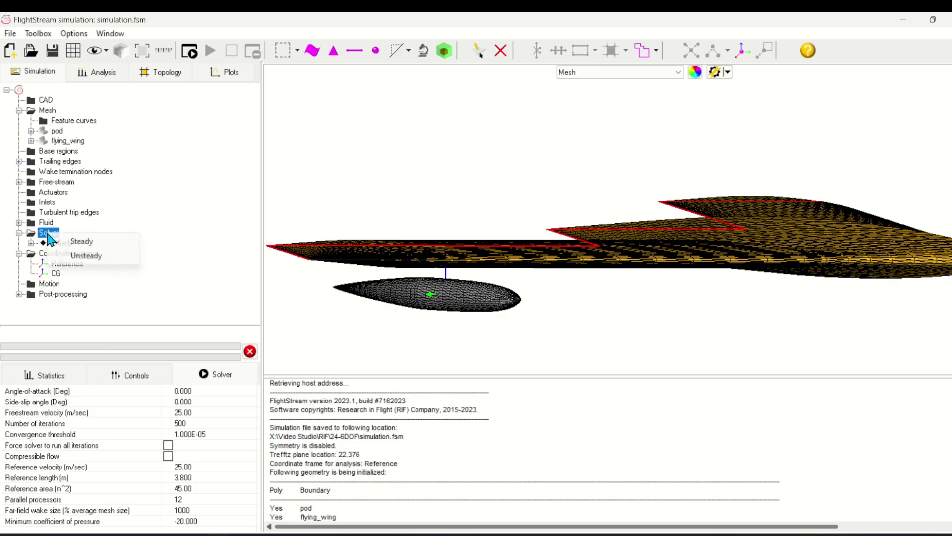
left_click(77, 255)
- Set the time increment to 0.1 s and confirm 50 time-stepping iterations
double_click(66, 256)
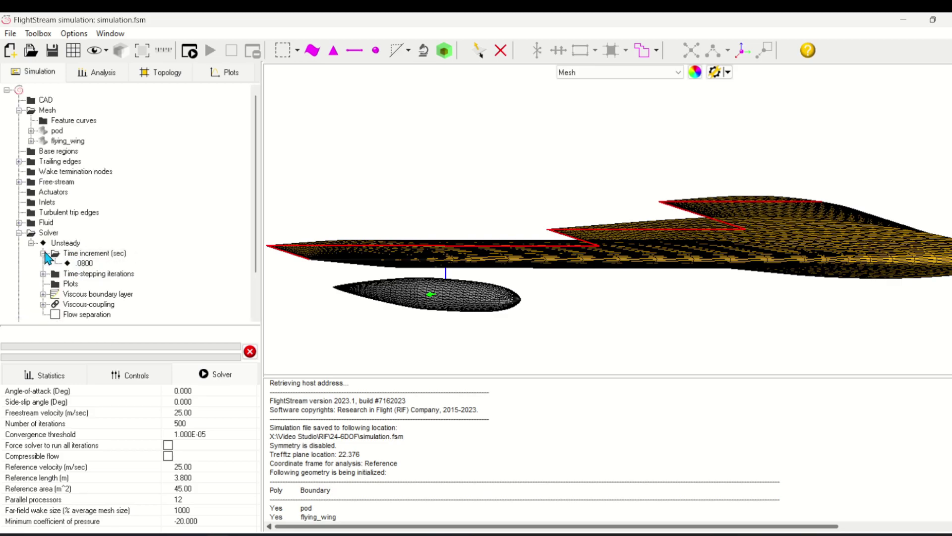
left_click(80, 262)
left_click(79, 263)
type(".1")
key("Return")
left_click(44, 274)
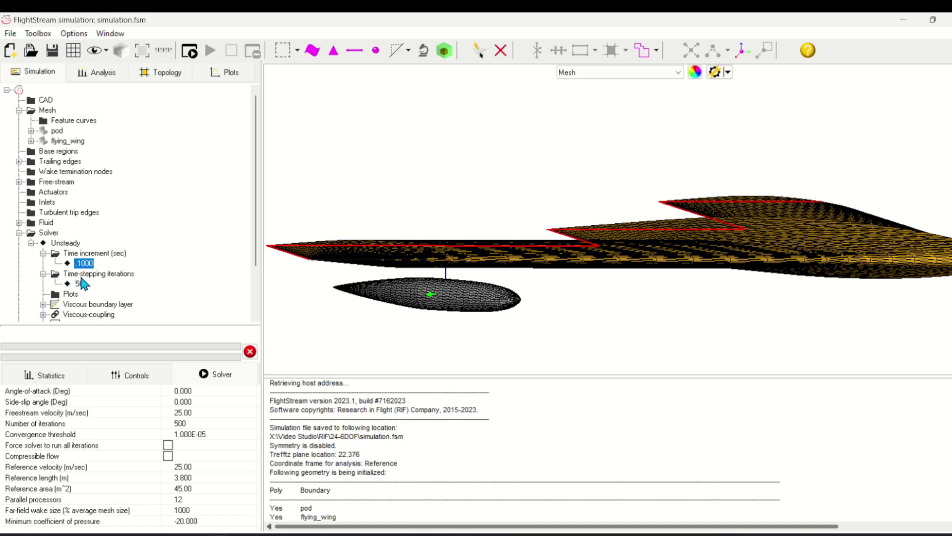
scroll(80, 282, "down", 2)
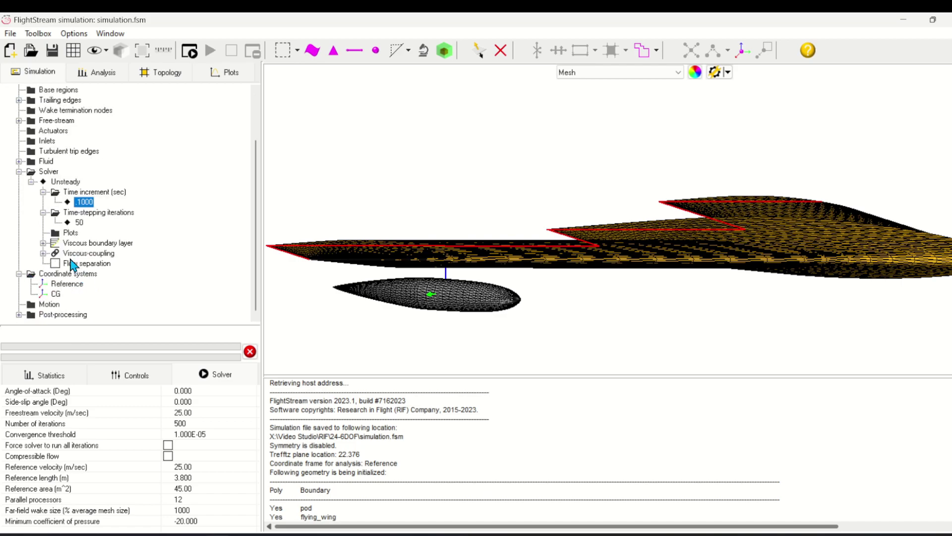
left_click(31, 182)
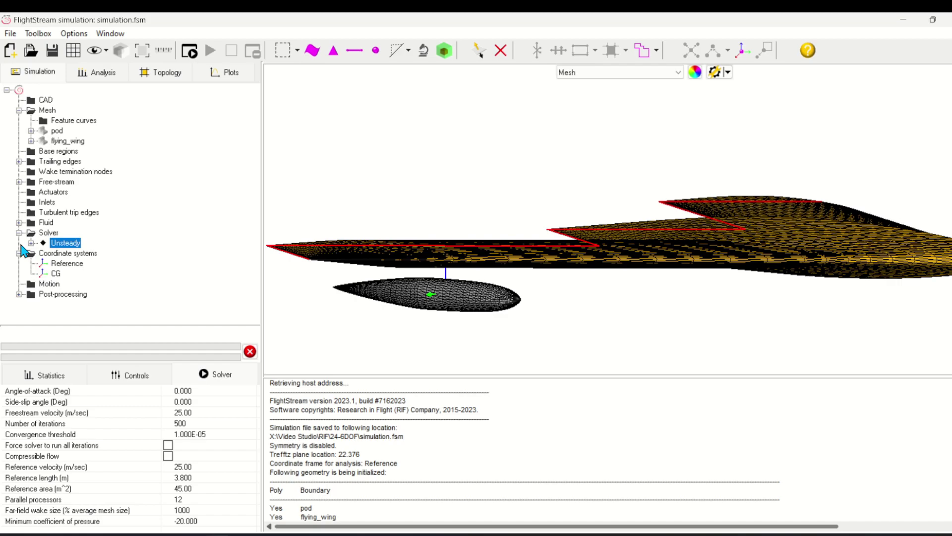
- Add a new 6DOF motion under Motion
left_click(19, 233)
left_click(46, 274)
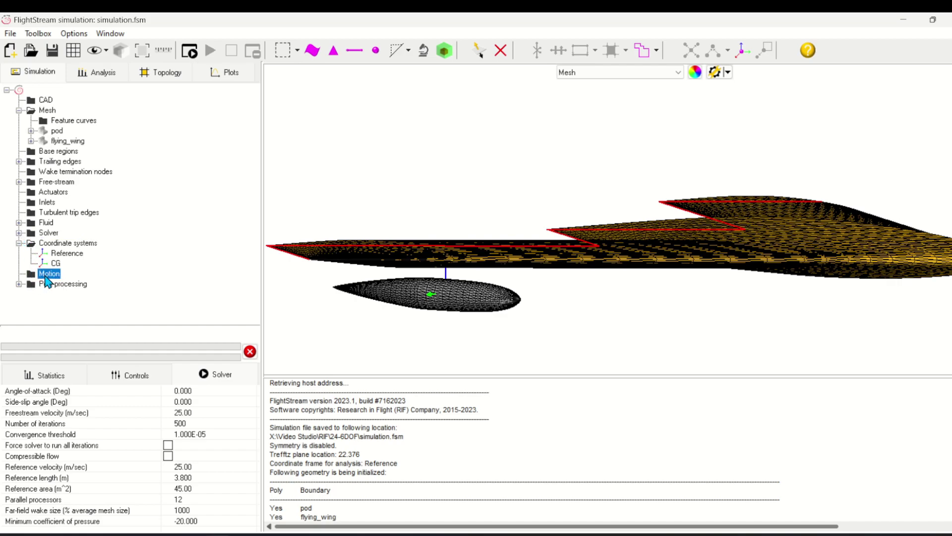
right_click(46, 275)
left_click(94, 311)
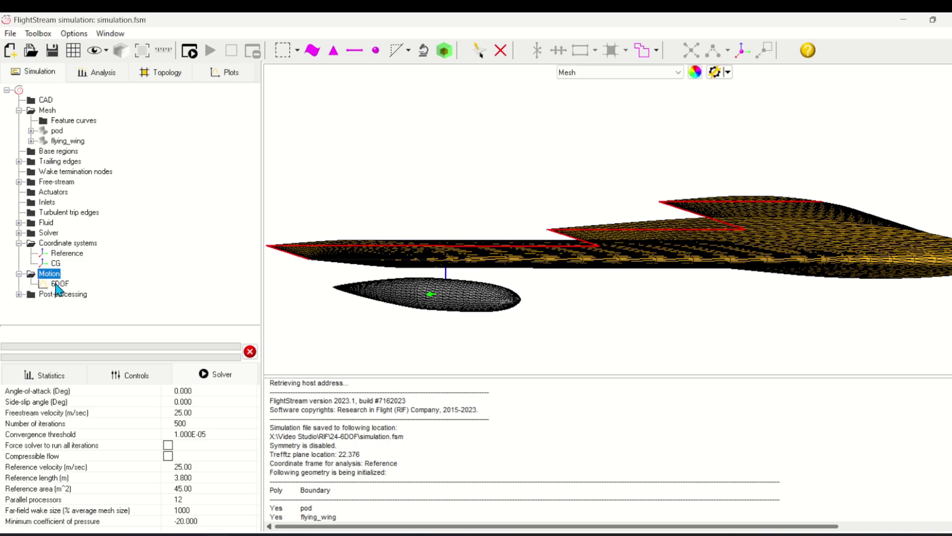
- Set the 6DOF motion's body coordinate system to CG, then switch to the Excel mass sheet
left_click(59, 284)
right_click(61, 287)
left_click(85, 293)
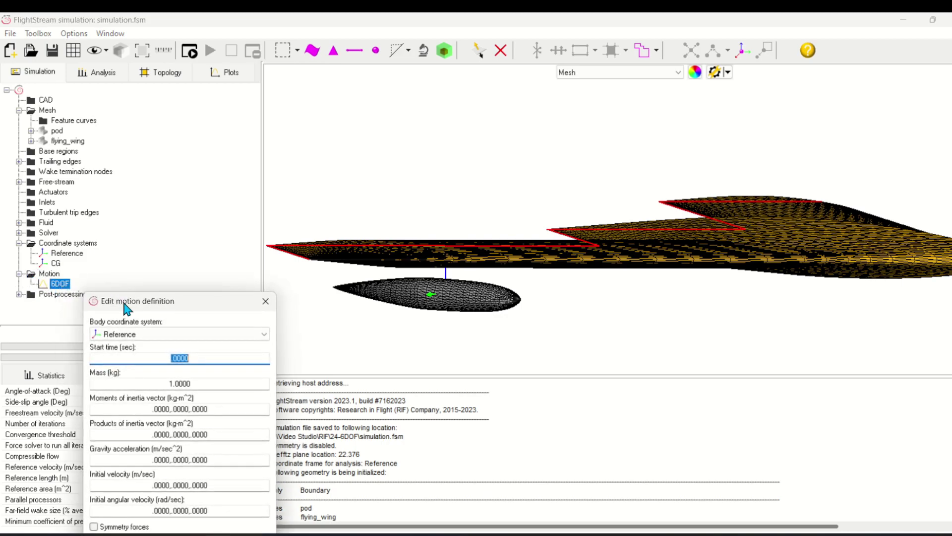
left_click_drag(195, 294, 145, 127)
left_click(141, 160)
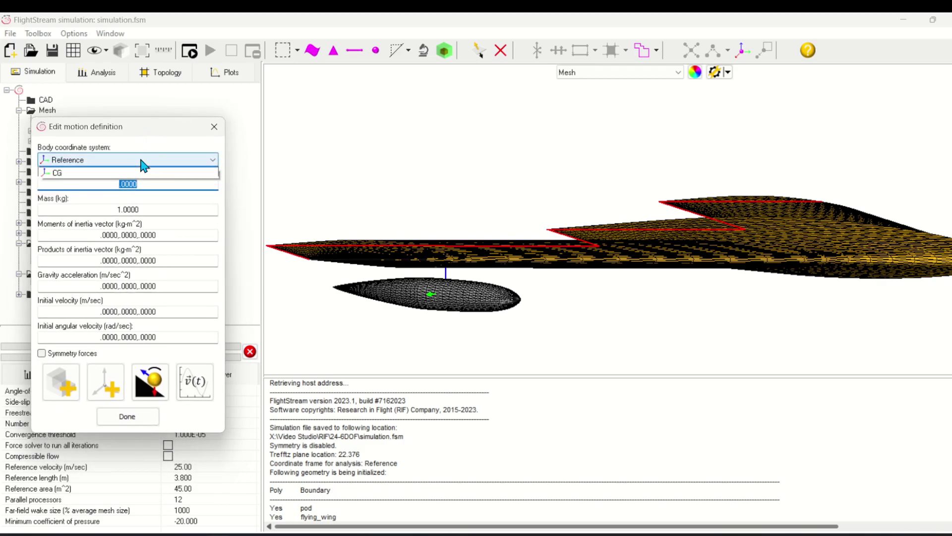
left_click(123, 183)
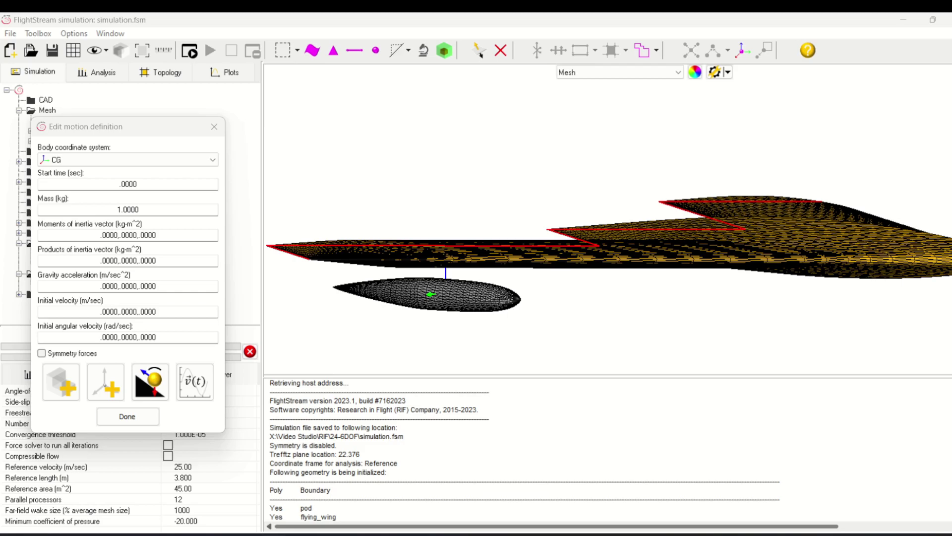
key("alt+Tab")
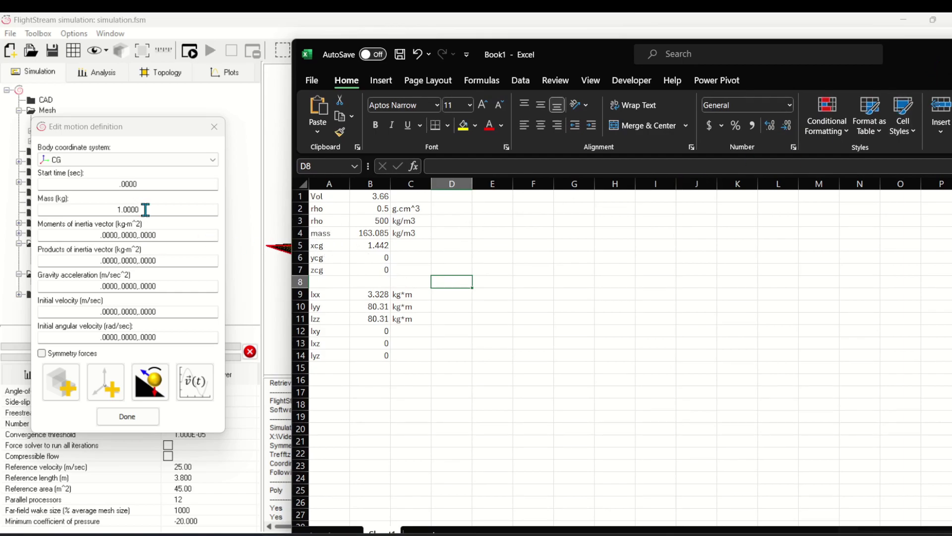
- Enter mass 163 and moments of inertia 3.328,80,80, copying Ixx from Excel
left_click_drag(145, 209, 85, 204)
type("163")
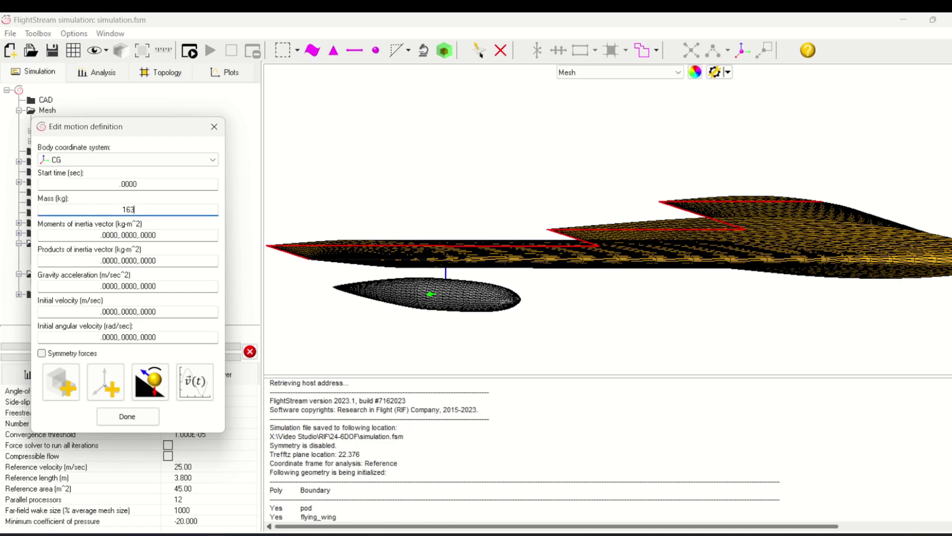
key("alt+Tab")
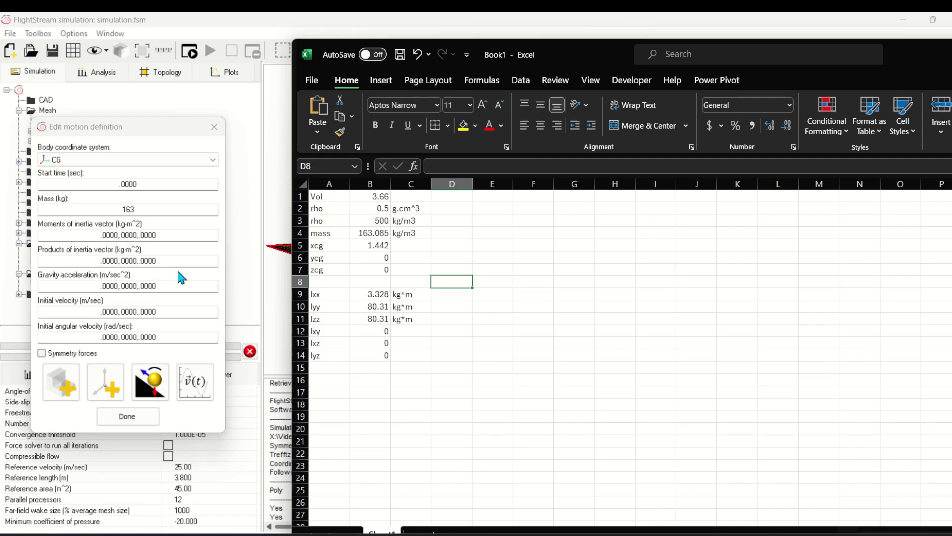
left_click_drag(372, 296, 372, 320)
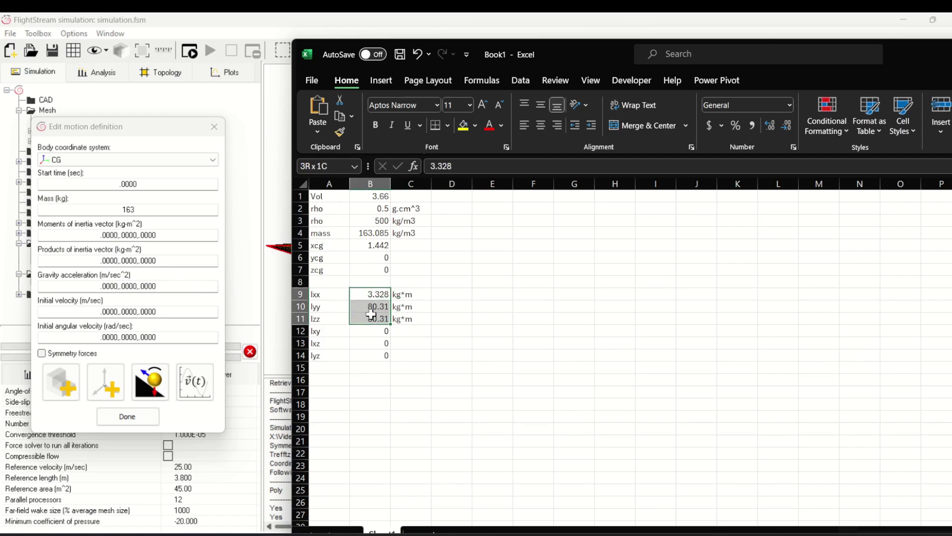
key("ctrl+c")
left_click(155, 234)
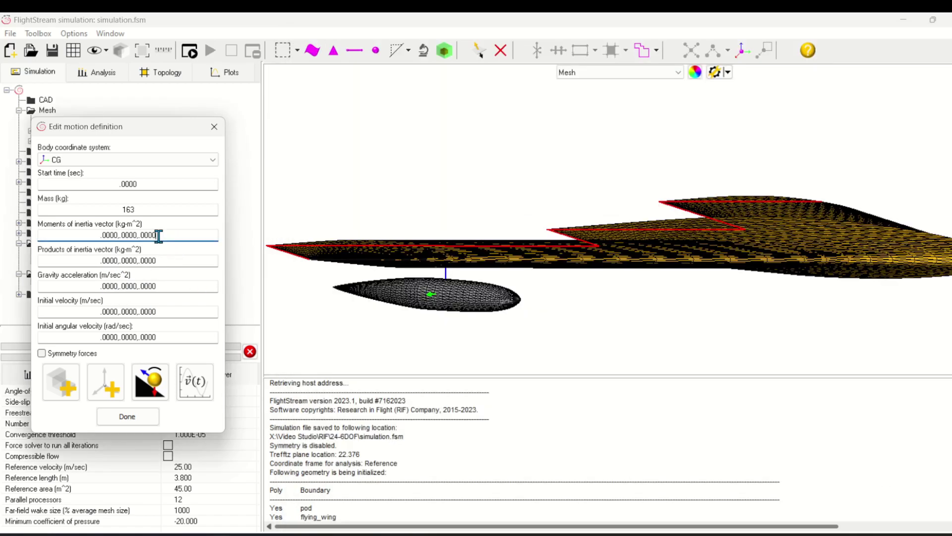
left_click_drag(161, 235, 99, 235)
key("ctrl+v")
type(",80,80")
- Set gravity acceleration to 0,0,-9.81, leaving initial velocities at zero
left_click(160, 261)
left_click_drag(170, 285, 96, 283)
type("0")
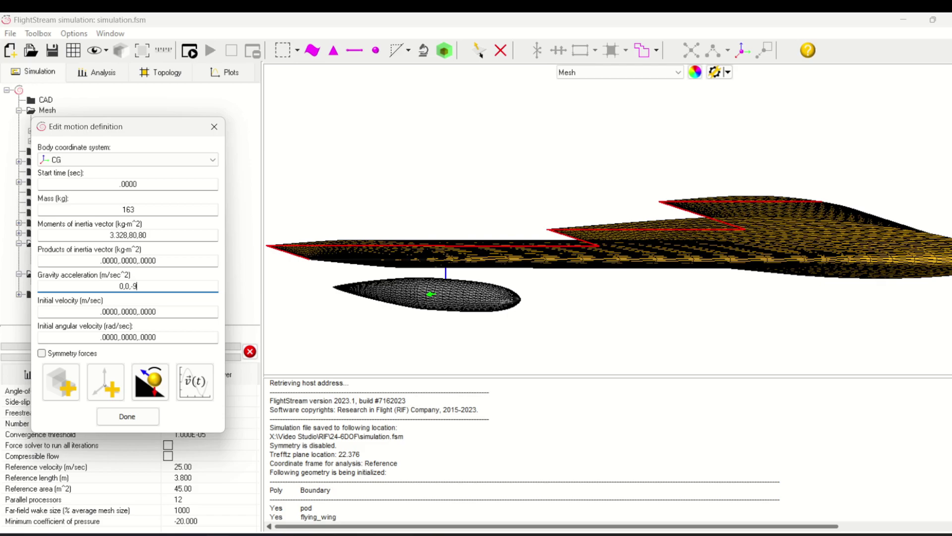
type(",0,-9.81")
left_click(155, 311)
left_click(152, 337)
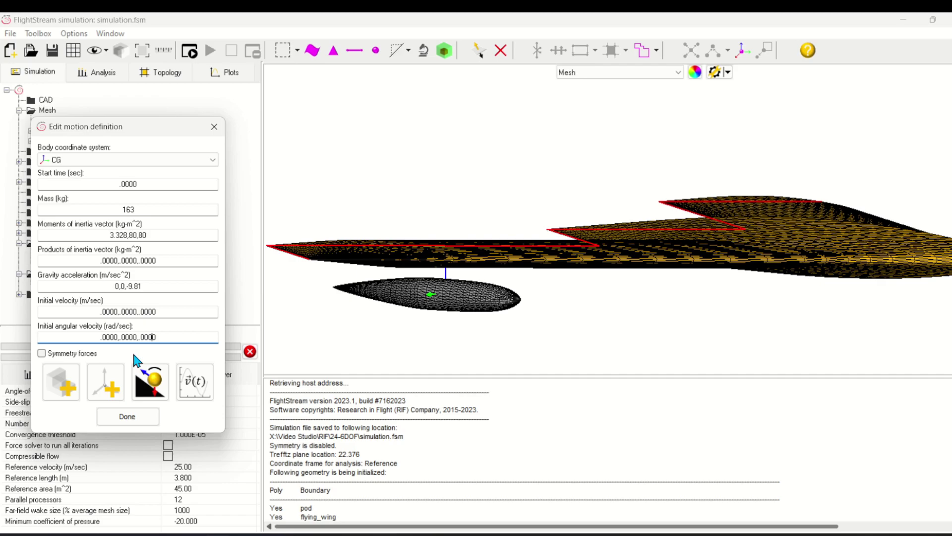
- Attach the pod surface and the CG coordinate system to the 6DOF motion
left_click(60, 382)
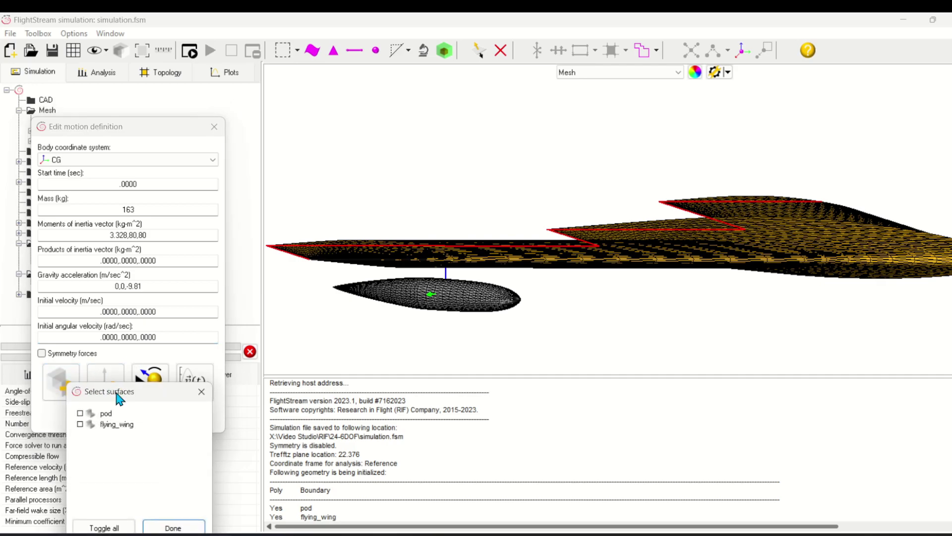
left_click_drag(123, 395, 124, 331)
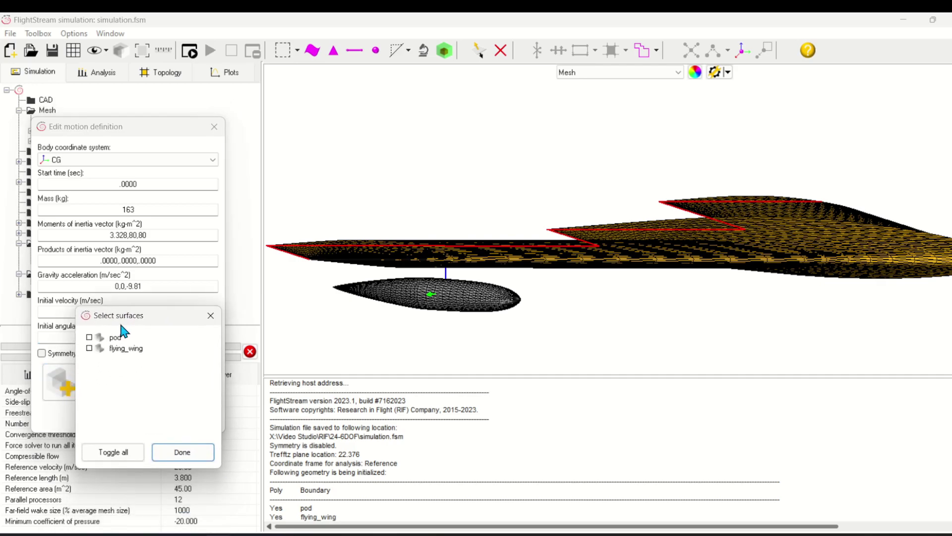
left_click(193, 459)
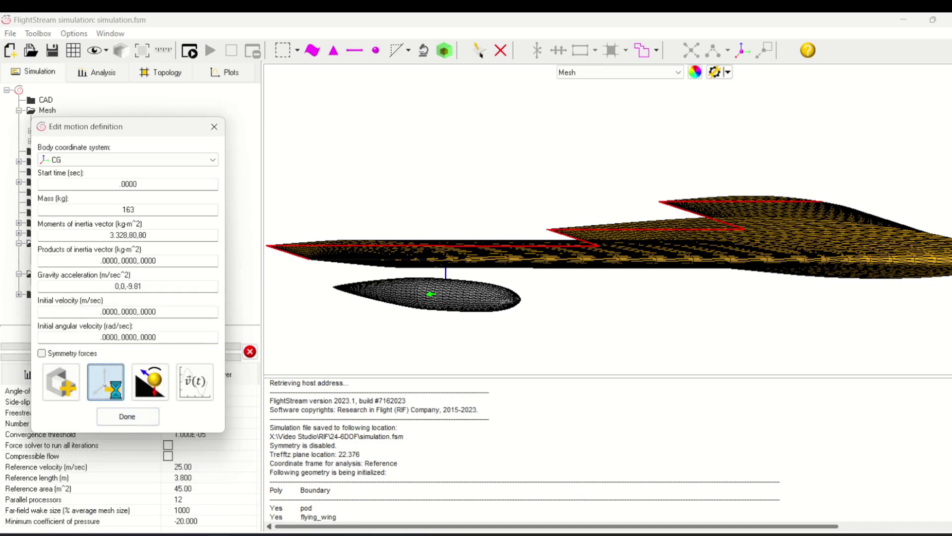
left_click(105, 381)
left_click_drag(160, 400, 220, 285)
left_click(210, 299)
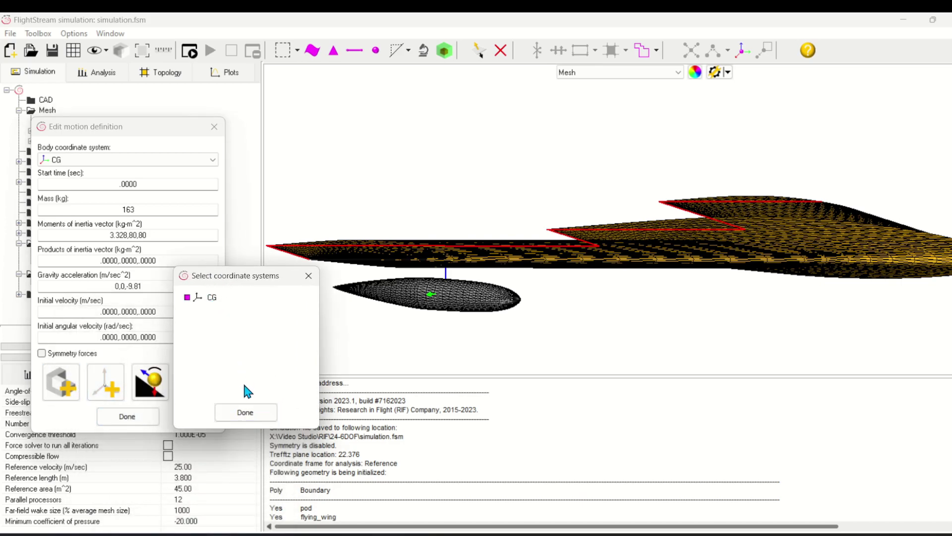
left_click(246, 413)
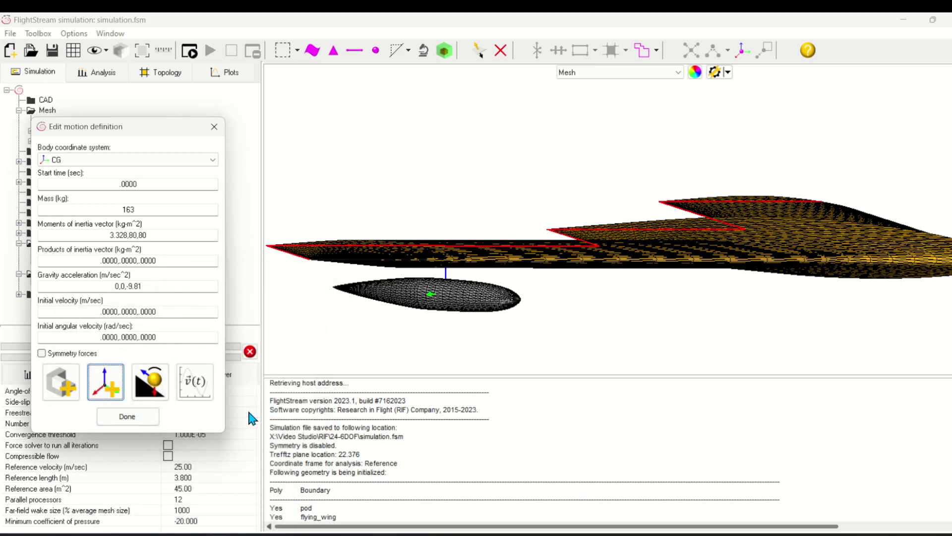
- Add no external forces, keep all six 6DOF variables free, and finish the definition
left_click(150, 382)
left_click_drag(333, 398, 381, 284)
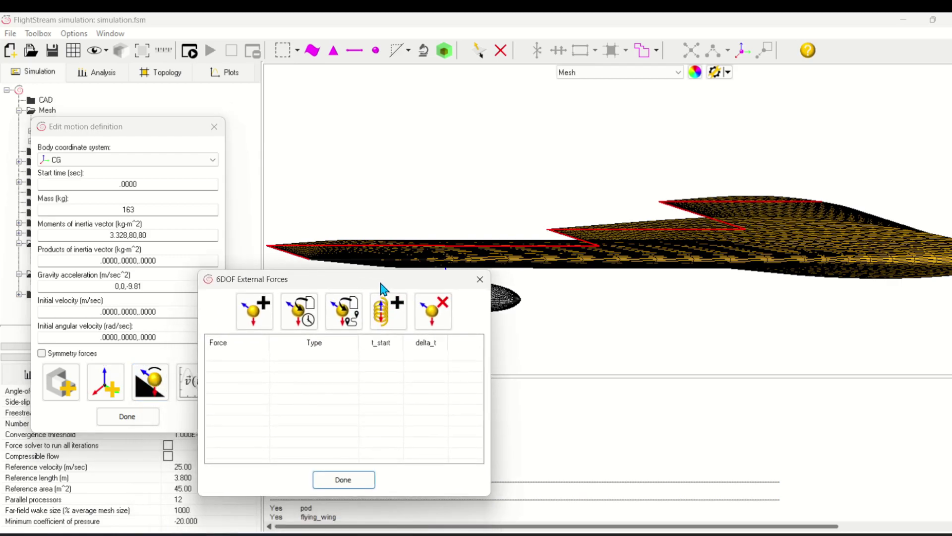
left_click(479, 282)
left_click(194, 382)
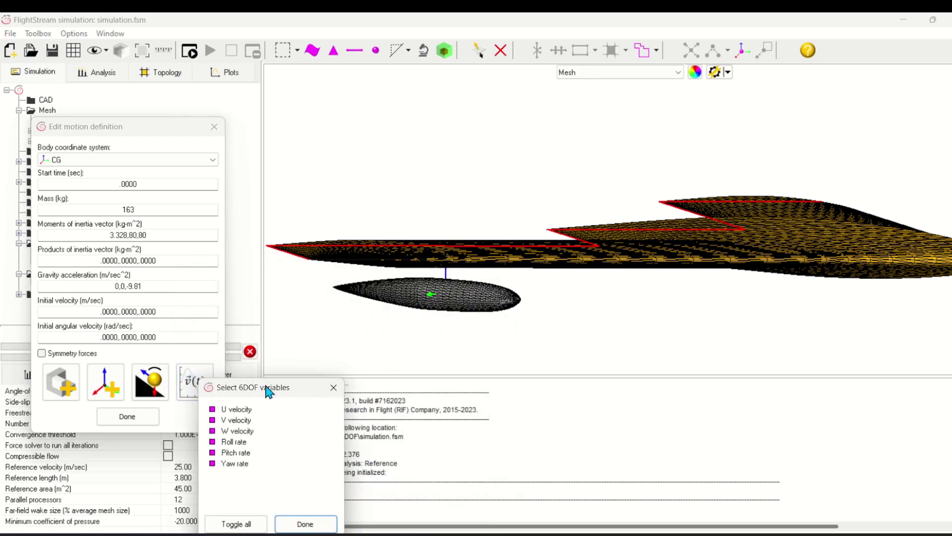
left_click_drag(268, 392, 302, 310)
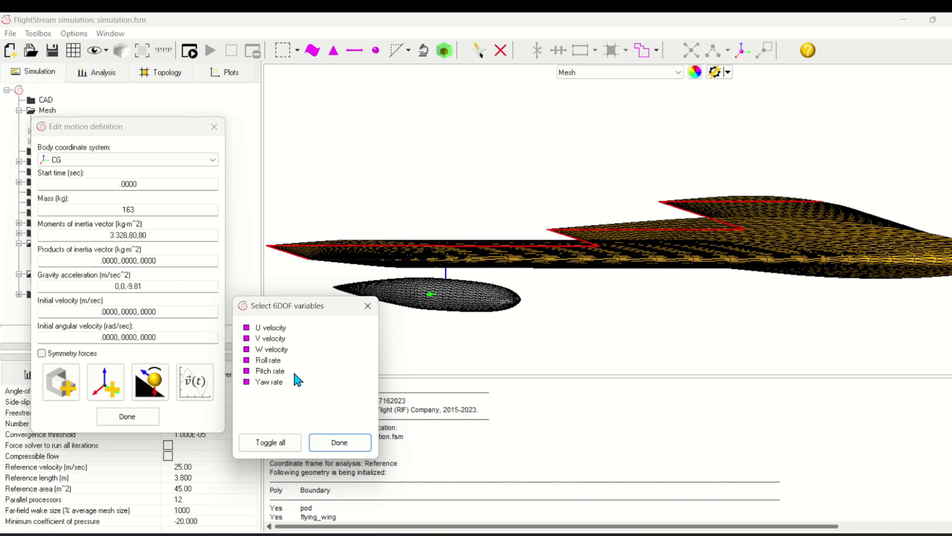
left_click(340, 443)
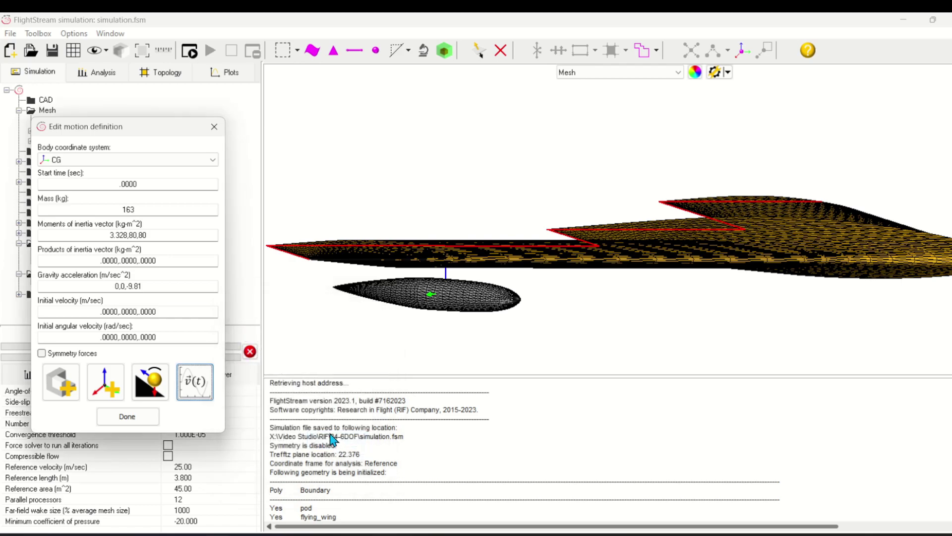
left_click(128, 418)
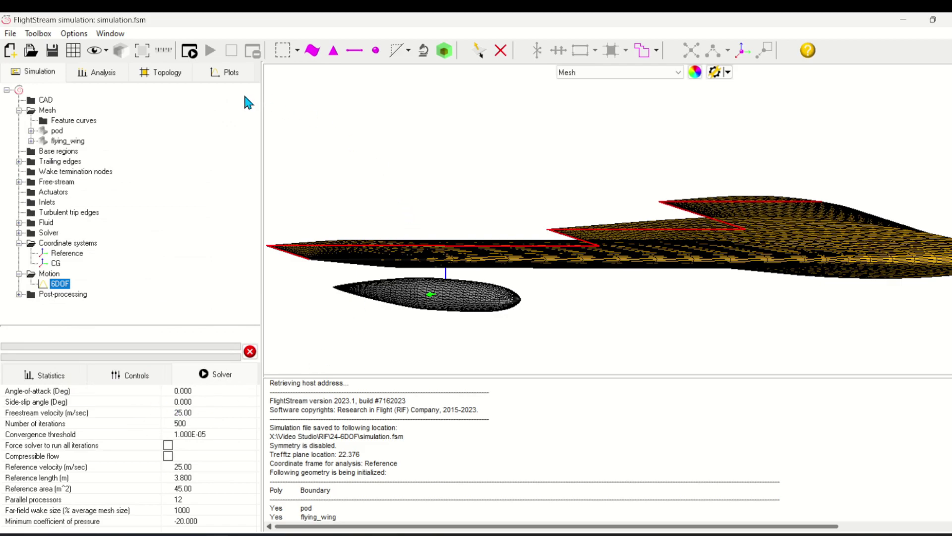
- Initialize the solver with default wake termination and start the unsteady run
left_click(185, 54)
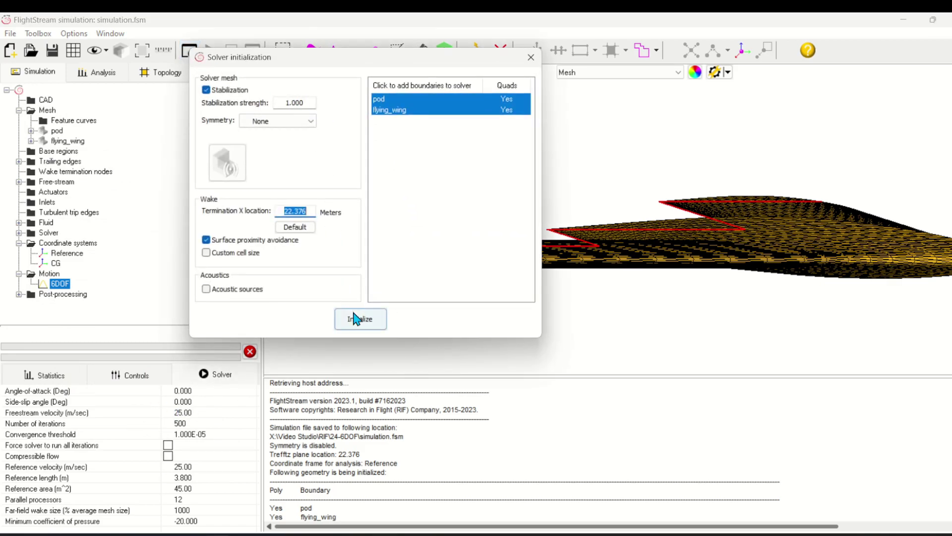
left_click(297, 227)
left_click(360, 319)
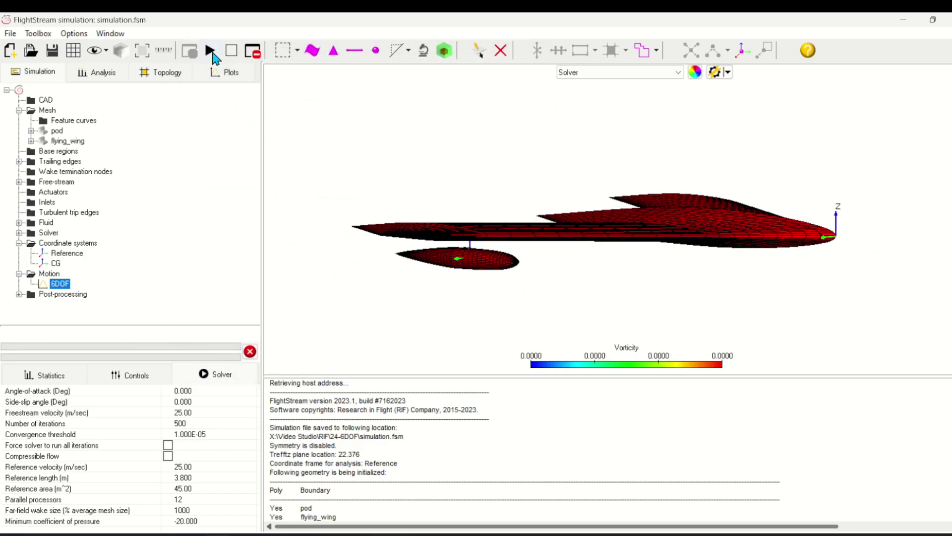
left_click(212, 51)
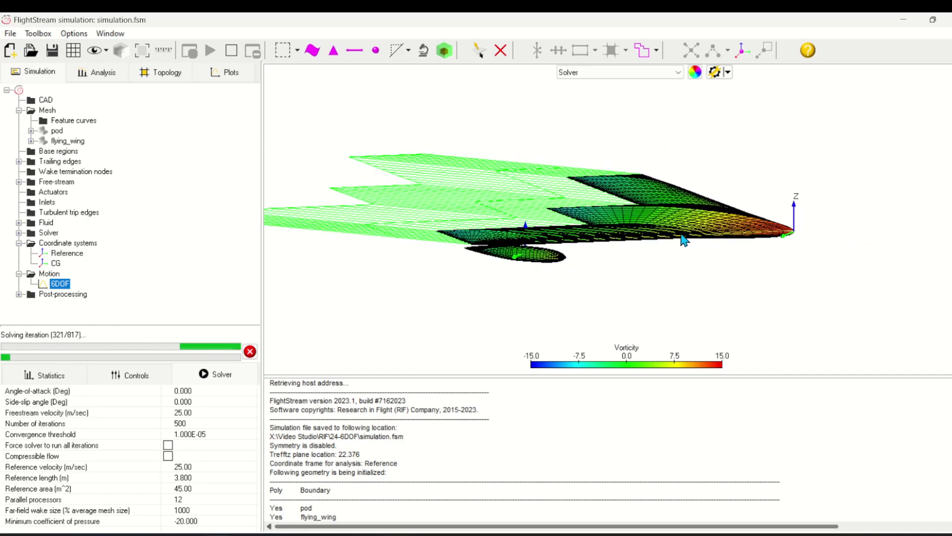
left_click(594, 73)
- Switch to Plots and plot the 6DOF trajectory
left_click(579, 113)
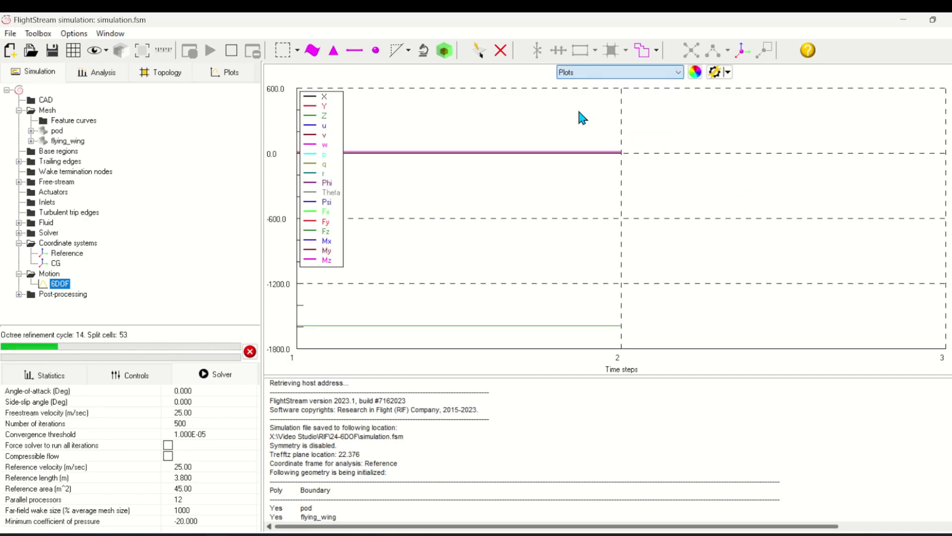
right_click(578, 113)
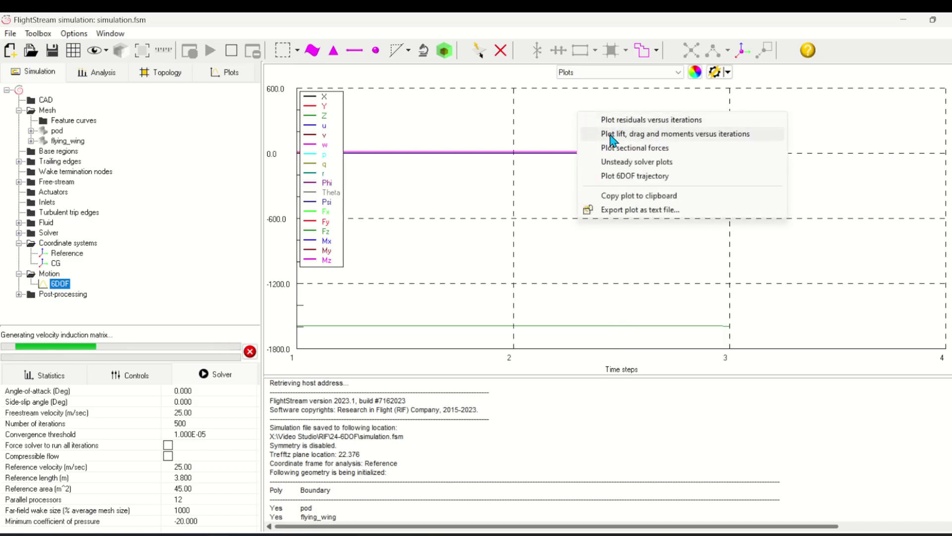
left_click(619, 176)
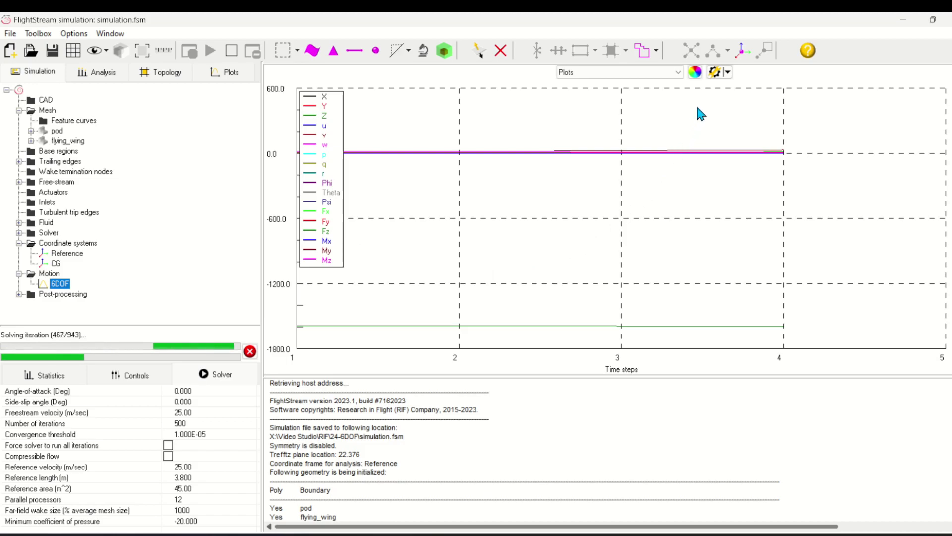
- Limit the plotted variables to the X, Y and Z positions
left_click(715, 73)
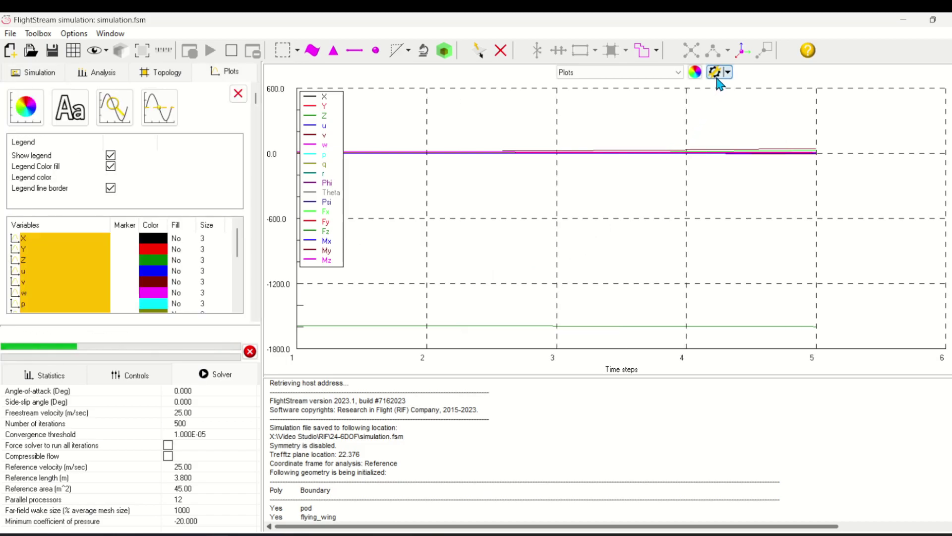
left_click(39, 227)
left_click(27, 238)
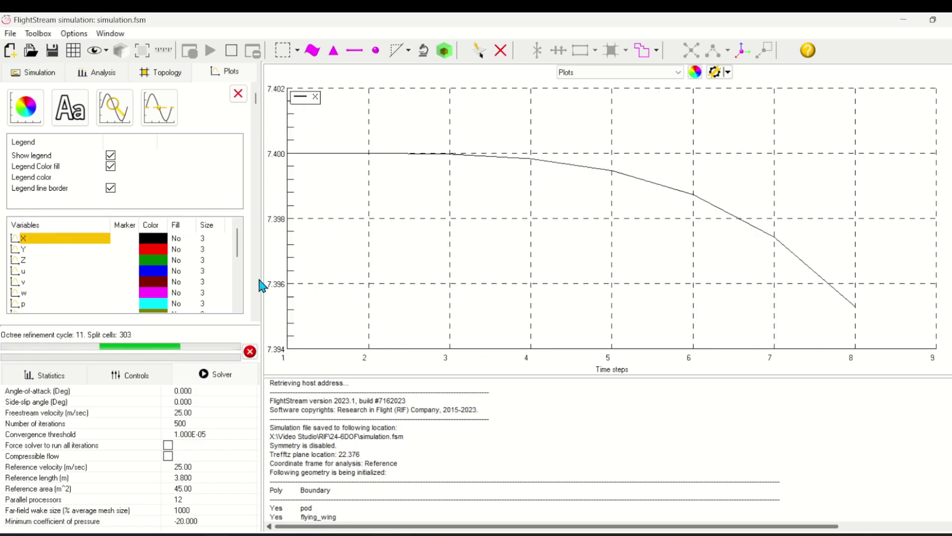
left_click(24, 249, "ctrl")
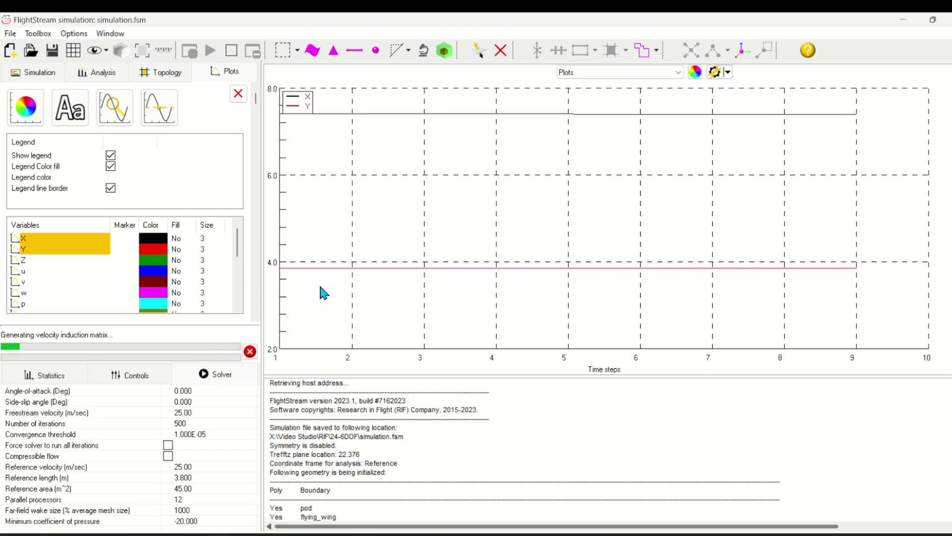
left_click(48, 261, "ctrl")
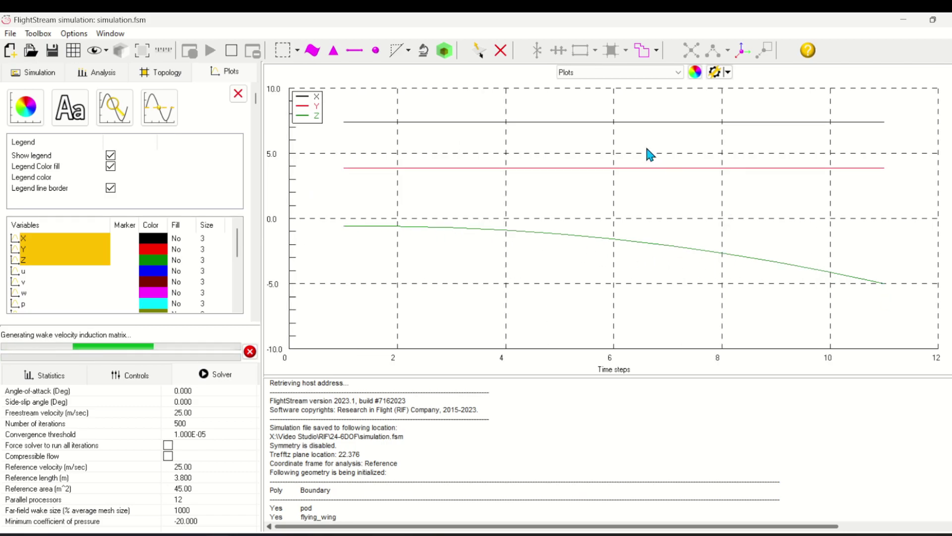
- Switch the view from Plots back to the 3D Solver view
left_click(594, 72)
left_click(579, 104)
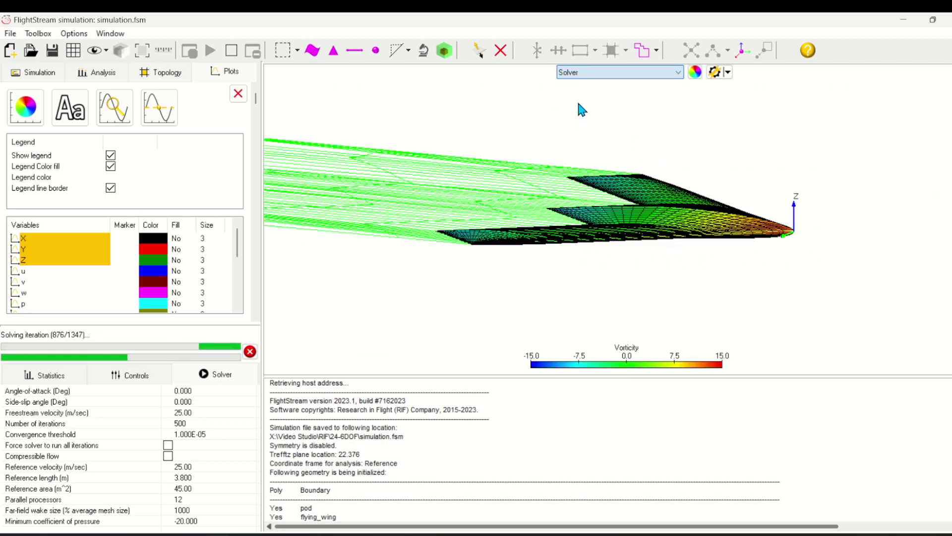